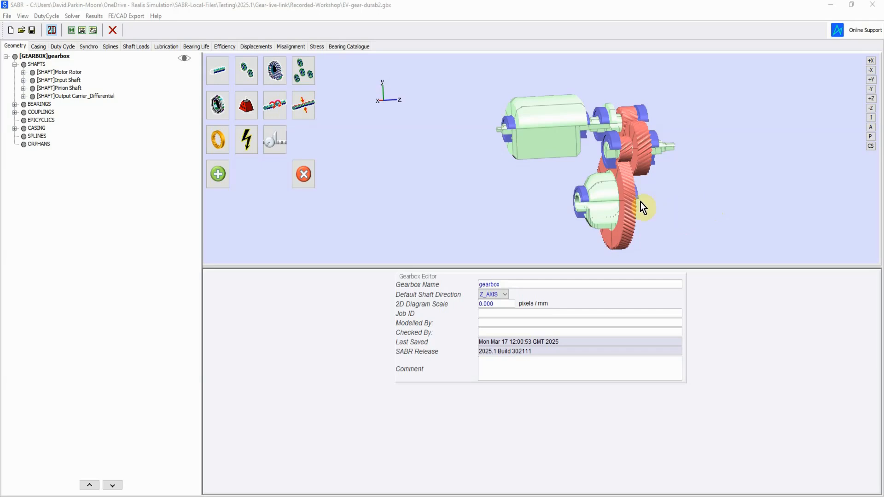
Step: Start the SABR/Gear link for the Output-Pair gear pair, using the large wheel on the Output Carrier_Differential shaft
{"action": "left_click", "coordinate": [632, 194]}
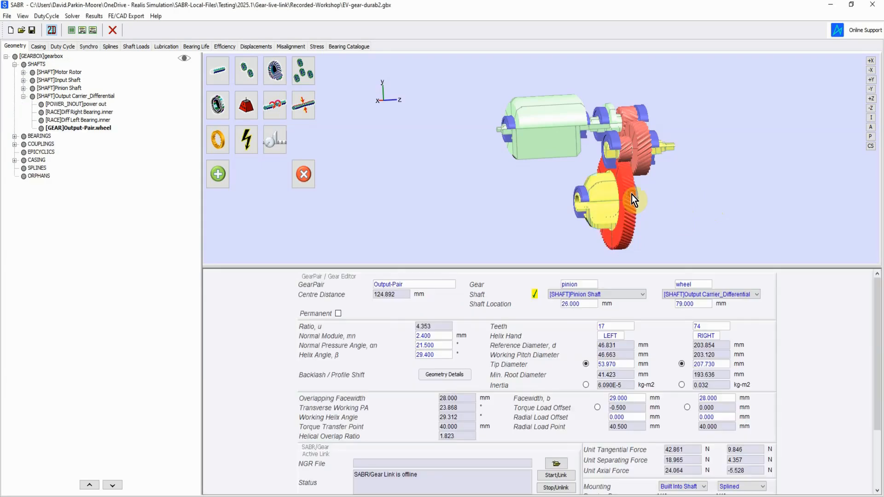
{"action": "left_click", "coordinate": [554, 477]}
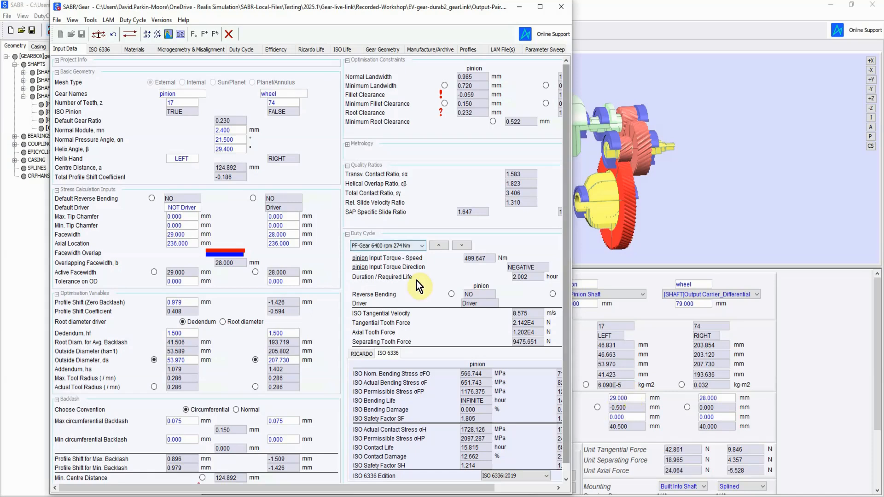
{"action": "double_click", "coordinate": [191, 236]}
{"action": "type", "text": "29.4"}
{"action": "key", "text": "Return"}
{"action": "scroll", "coordinate": [193, 237], "scroll_direction": "up", "scroll_amount": 1}
{"action": "scroll", "coordinate": [193, 237], "scroll_direction": "down", "scroll_amount": 4}
{"action": "scroll", "coordinate": [193, 236], "scroll_direction": "down", "scroll_amount": 1}
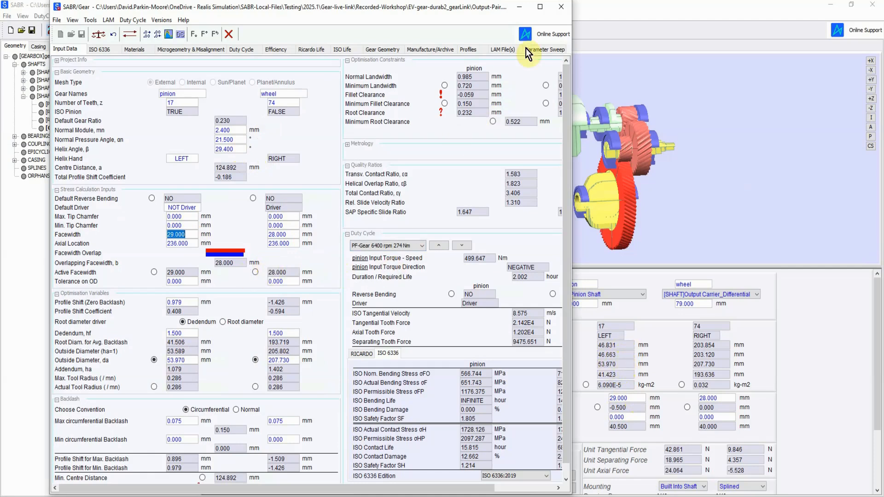
Step: Maximise the SABR/Gear window and set the ISO gear quality grade to Gear accuracy grade 6 in the ISO 6336 inputs
{"action": "left_click", "coordinate": [541, 7]}
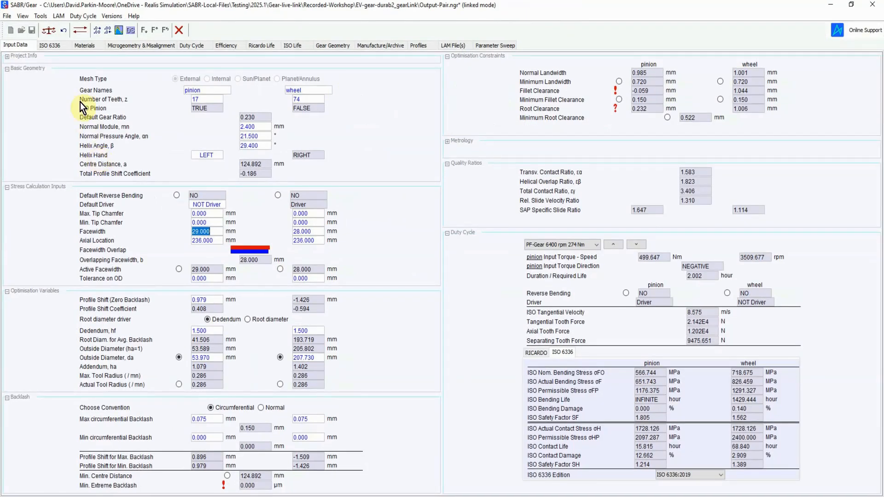
{"action": "left_click", "coordinate": [60, 48]}
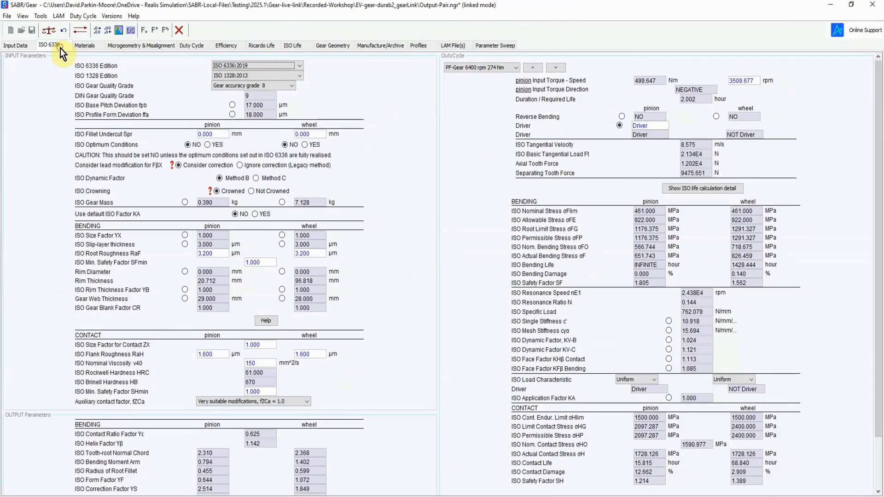
{"action": "left_click", "coordinate": [289, 85]}
{"action": "left_click", "coordinate": [265, 101]}
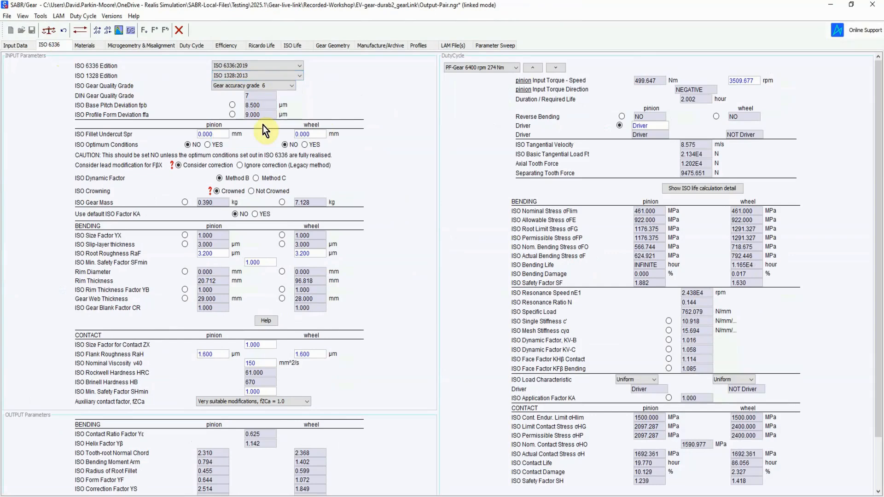
Step: Enable the default ISO application factor KA and set it to 1.1 for both pinion and wheel as driver
{"action": "left_click", "coordinate": [255, 214]}
{"action": "double_click", "coordinate": [216, 234]}
{"action": "type", "text": "1.1"}
{"action": "key", "text": "Tab"}
{"action": "type", "text": "1.1"}
{"action": "key", "text": "Tab"}
Step: Set the ISO root roughness RaF to 1.6 µm for both the pinion and the wheel
{"action": "double_click", "coordinate": [224, 270]}
{"action": "type", "text": "1.6"}
{"action": "key", "text": "Tab"}
{"action": "type", "text": "1.6"}
{"action": "key", "text": "Tab"}
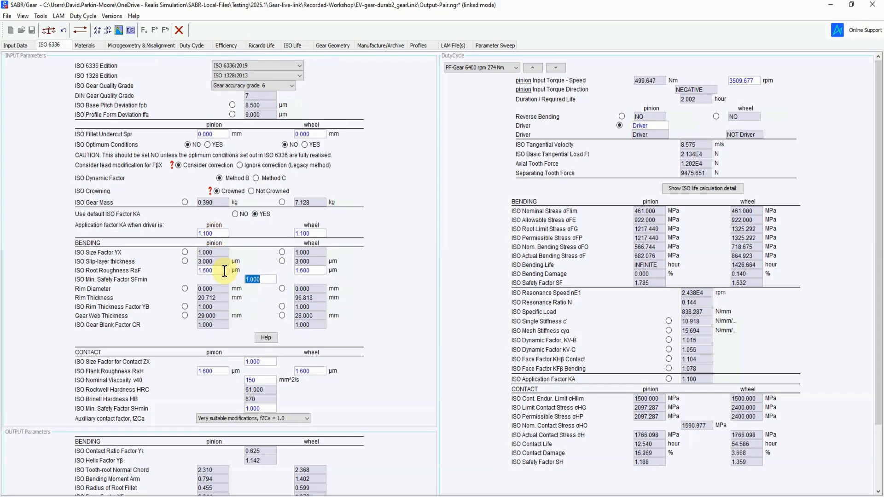
Step: Set the ISO flank roughness RaH to 0.8 µm for both gears and the nominal viscosity v40 to 32 mm²/s
{"action": "double_click", "coordinate": [227, 371]}
{"action": "type", "text": "0.8"}
{"action": "key", "text": "Tab"}
{"action": "type", "text": "0.8"}
{"action": "key", "text": "Tab"}
{"action": "type", "text": "32"}
{"action": "key", "text": "Return"}
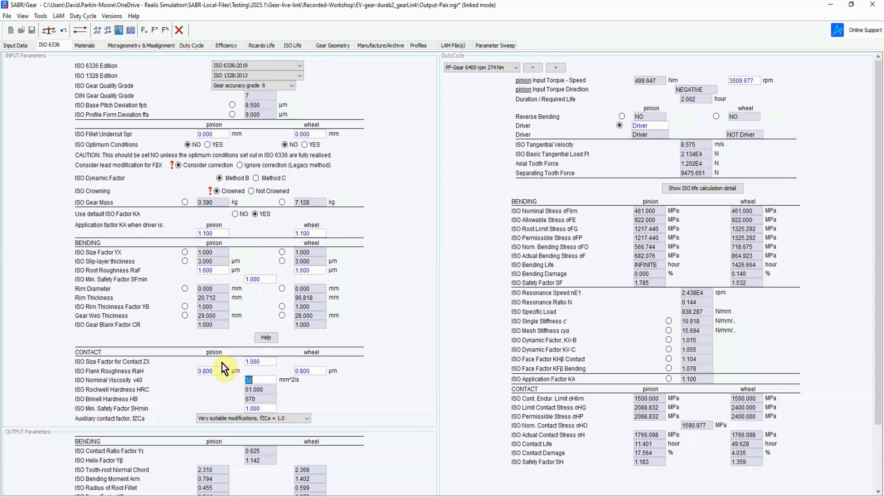
Step: In the gear input data, set the maximum tip chamfer to 0.3 mm and the minimum to 0.1 mm for both gears
{"action": "left_click", "coordinate": [20, 48]}
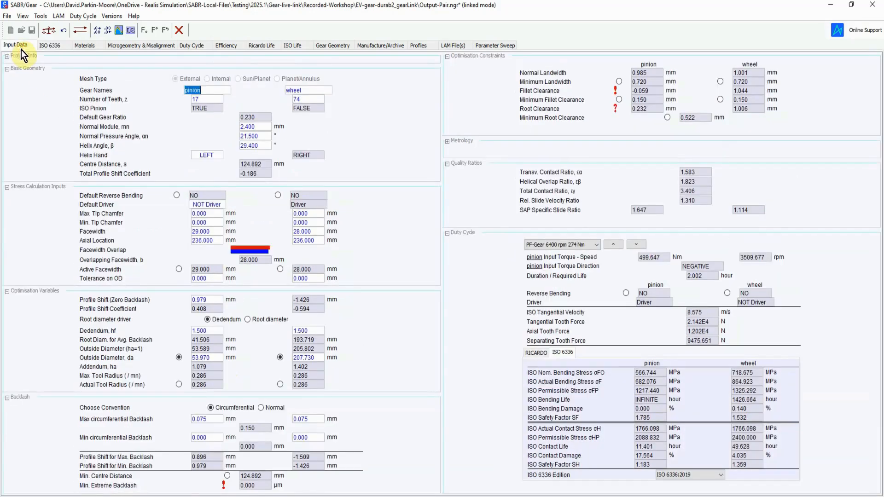
{"action": "double_click", "coordinate": [221, 215]}
{"action": "type", "text": "0.3"}
{"action": "key", "text": "Tab"}
{"action": "type", "text": "0.3"}
{"action": "key", "text": "Tab"}
{"action": "type", "text": "0.1"}
{"action": "key", "text": "Tab"}
{"action": "type", "text": "0.1"}
{"action": "key", "text": "Return"}
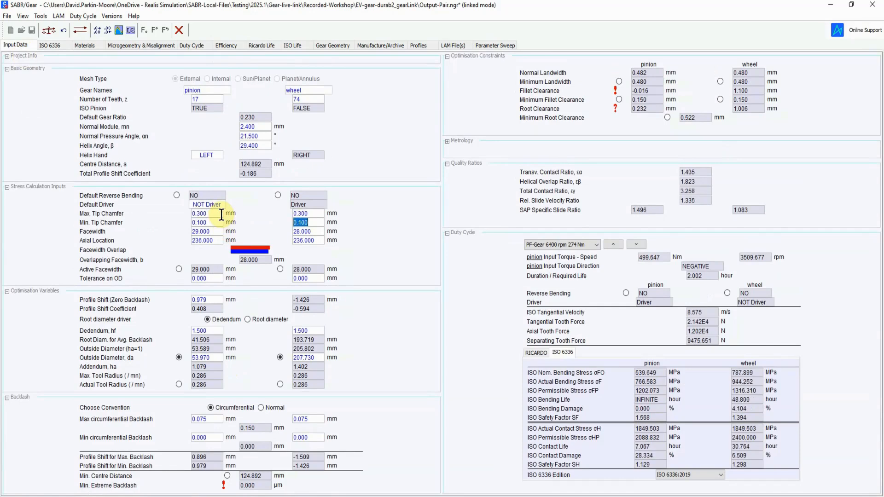
Step: Set the minimum circumferential backlash to 0.05 mm for both the pinion and the wheel
{"action": "double_click", "coordinate": [217, 434]}
{"action": "type", "text": "0.05"}
{"action": "key", "text": "Tab"}
{"action": "type", "text": "0.05"}
{"action": "key", "text": "Return"}
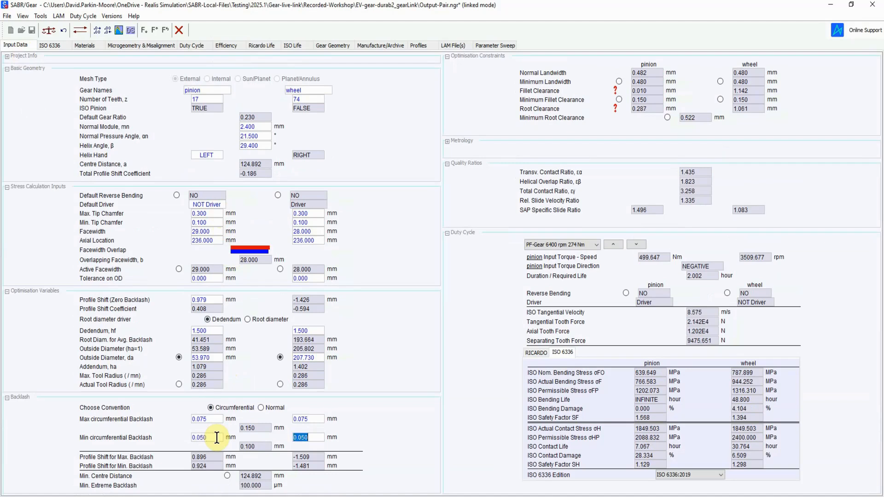
Step: Optimise the gear pair for ISO Safety Factor SF with the existing optimiser settings, and check the tooth shapes in the gear mesh diagram
{"action": "left_click", "coordinate": [51, 29]}
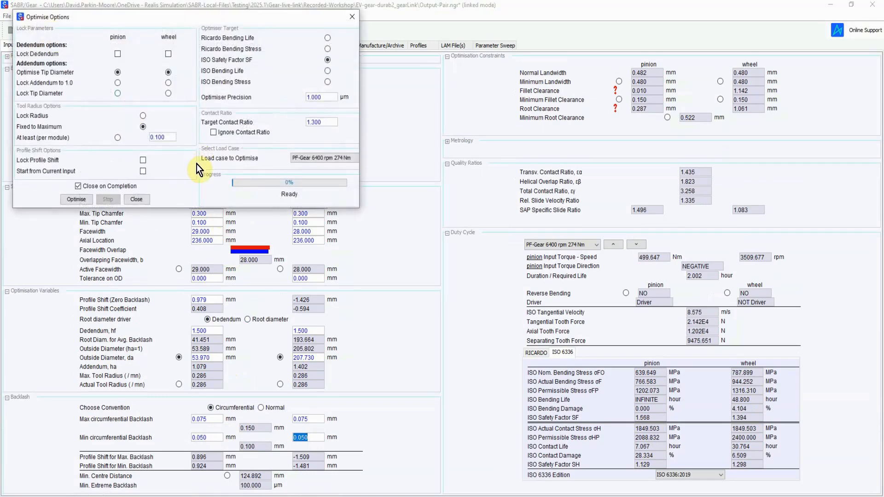
{"action": "left_click", "coordinate": [82, 199]}
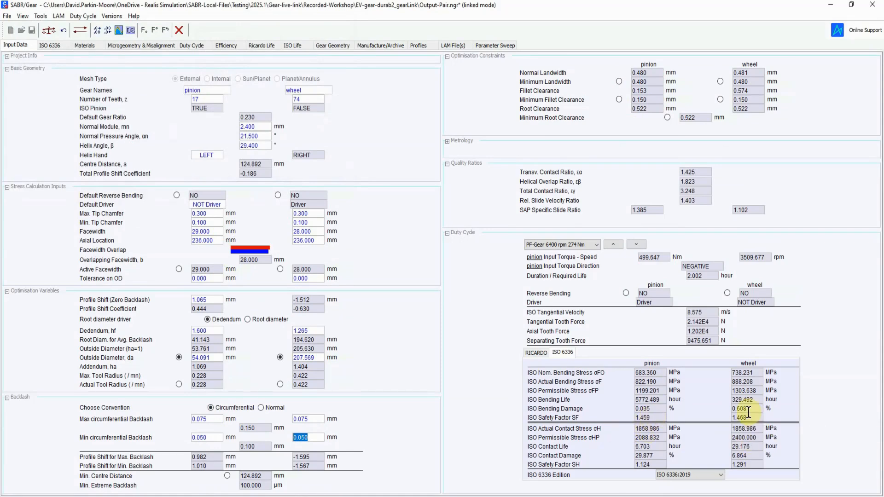
{"action": "left_click", "coordinate": [119, 30]}
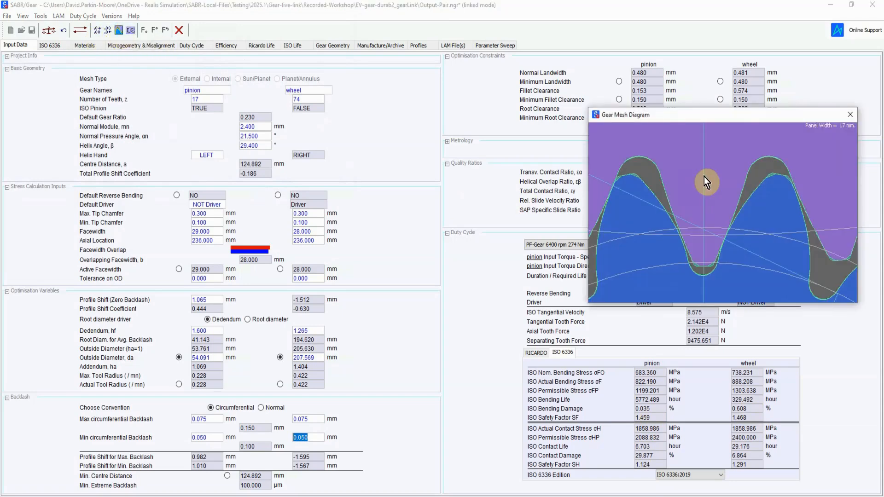
{"action": "left_click_drag", "start_coordinate": [737, 115], "coordinate": [532, 74]}
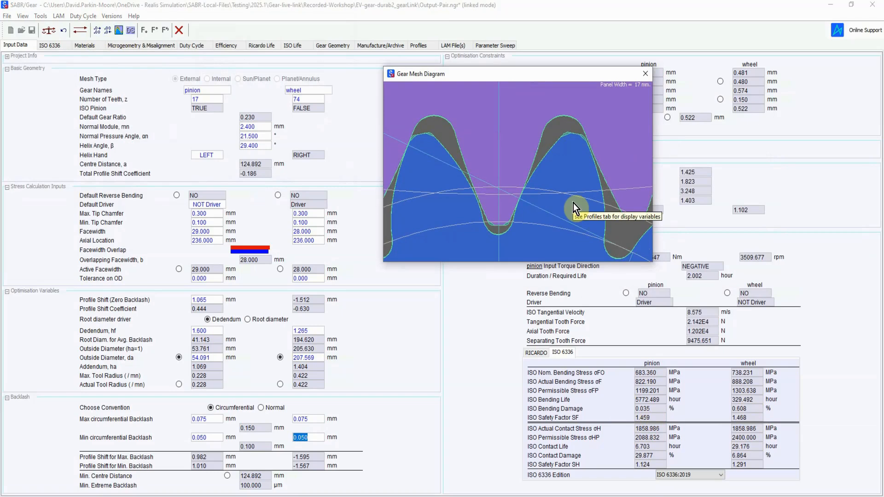
{"action": "left_click", "coordinate": [646, 74]}
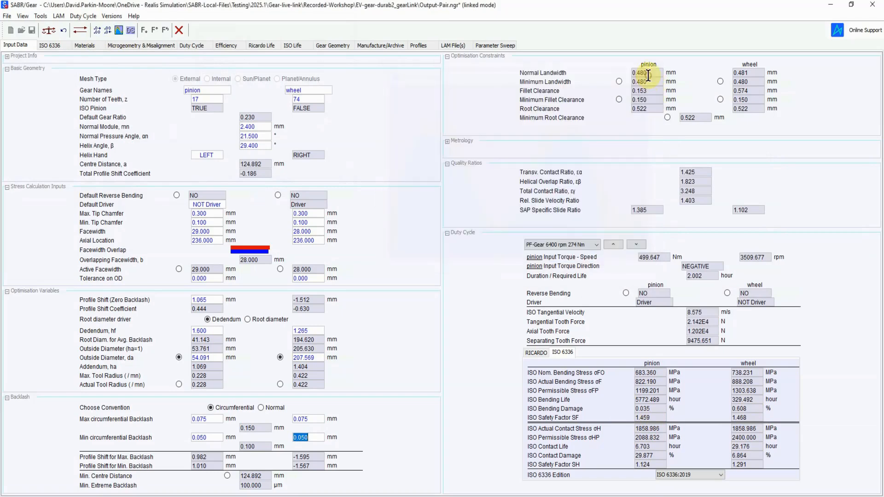
Step: Switch to SABR and re-solve the shaft loads of the Pinion Shaft and Output Carrier_Differential for all load cases
{"action": "key", "text": "alt+Tab"}
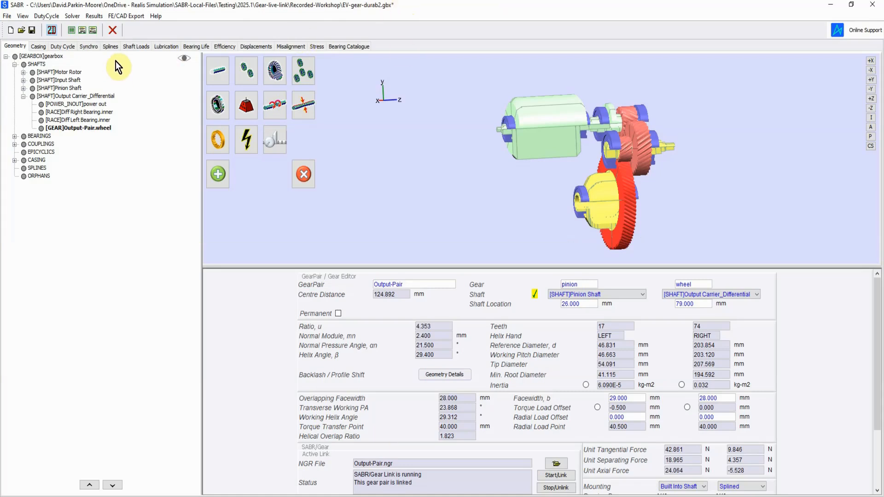
{"action": "left_click", "coordinate": [134, 46]}
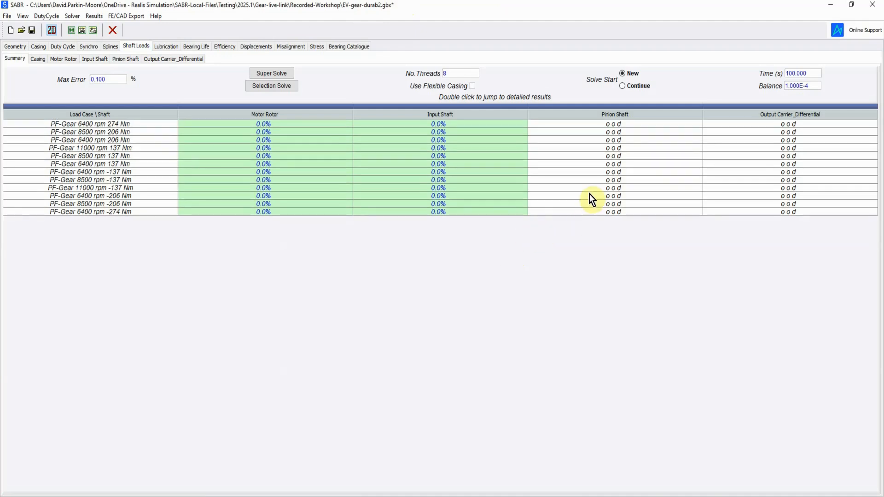
{"action": "mouse_move", "coordinate": [631, 126]}
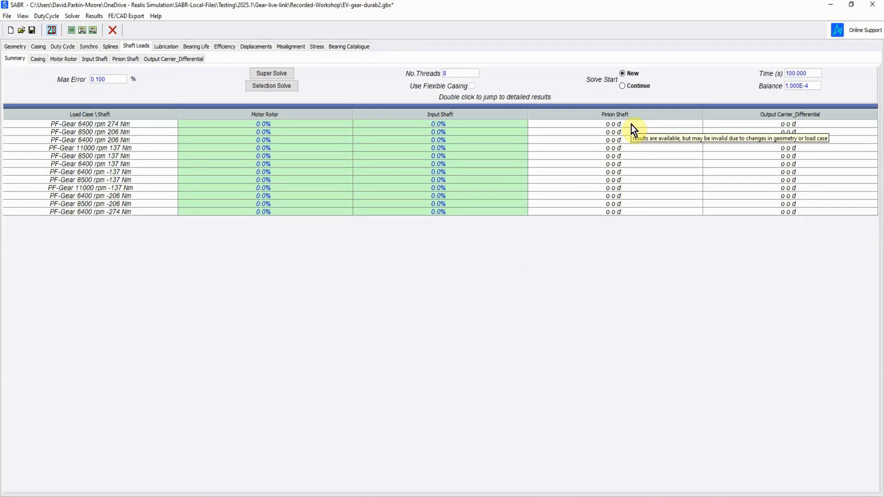
{"action": "left_click_drag", "start_coordinate": [631, 125], "coordinate": [800, 230]}
{"action": "left_click", "coordinate": [282, 85]}
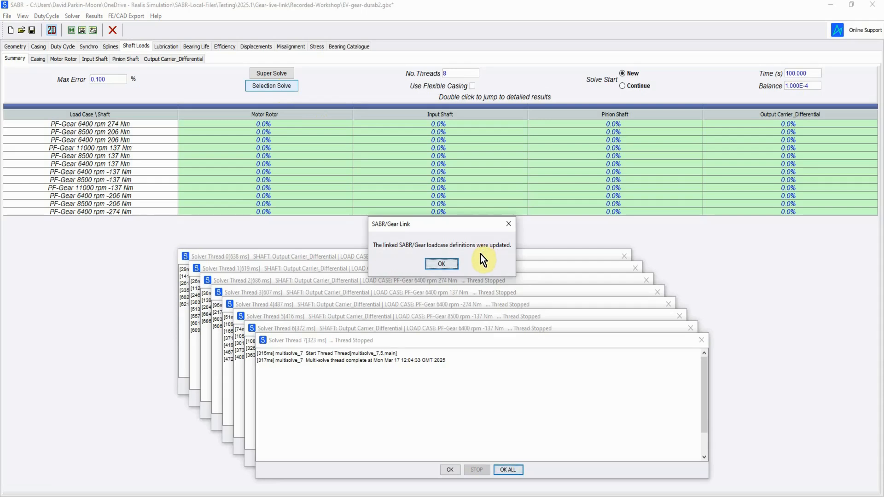
{"action": "left_click", "coordinate": [445, 264]}
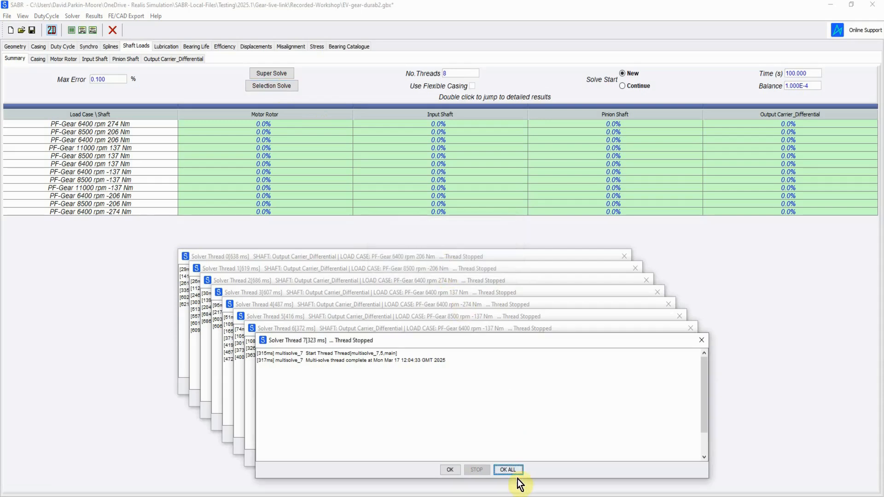
{"action": "left_click", "coordinate": [509, 470]}
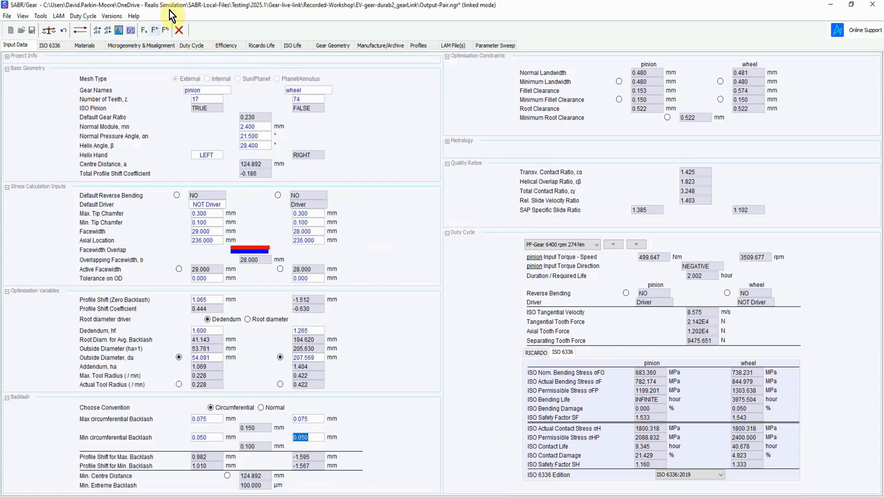
Step: In SABR/Gear, calculate the ISO 6336 duty cycle safety factors, review them and return to the gear input data
{"action": "left_click", "coordinate": [191, 45]}
{"action": "left_click", "coordinate": [277, 185]}
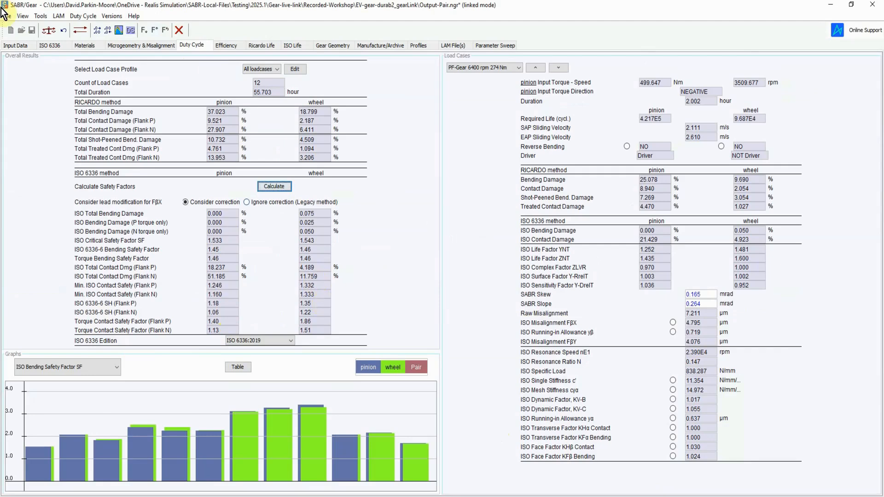
{"action": "left_click", "coordinate": [12, 45]}
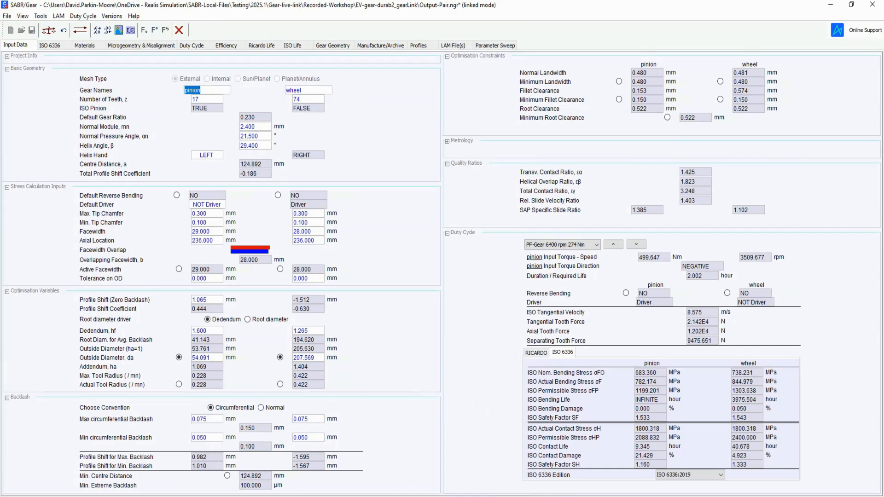
Step: Switch back to SABR and open the gearbox geometry
{"action": "key", "text": "alt+Tab"}
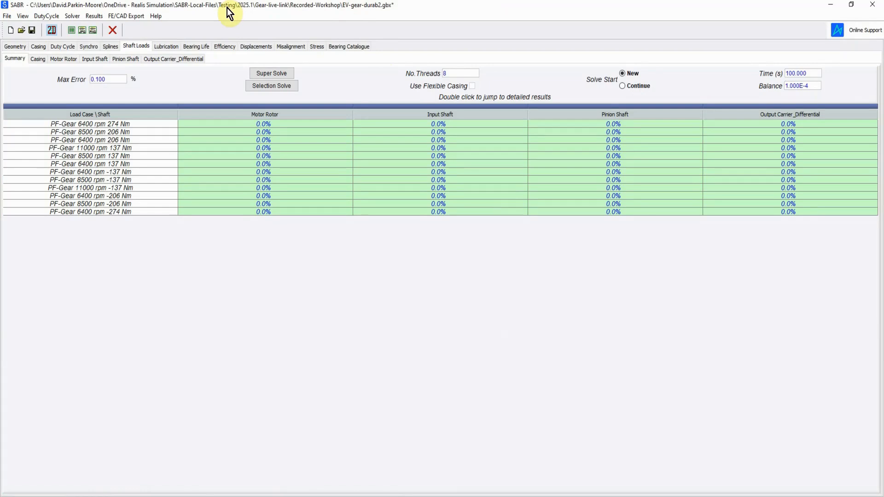
{"action": "left_click", "coordinate": [17, 46]}
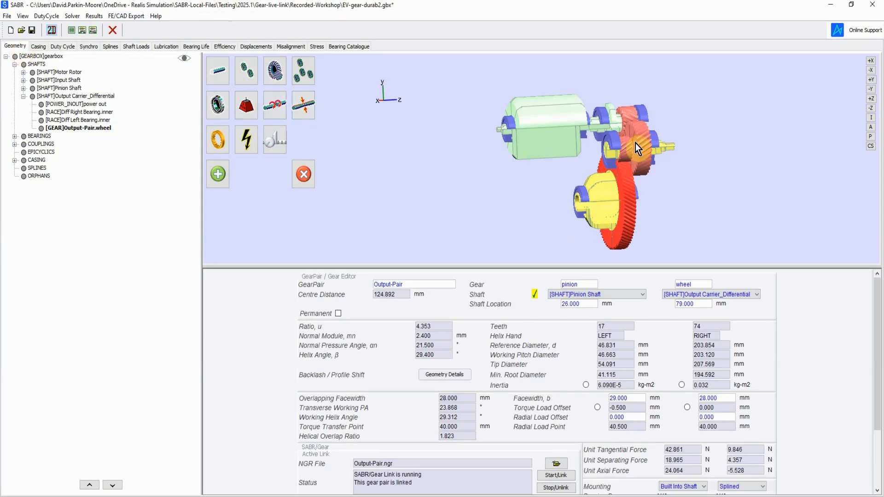